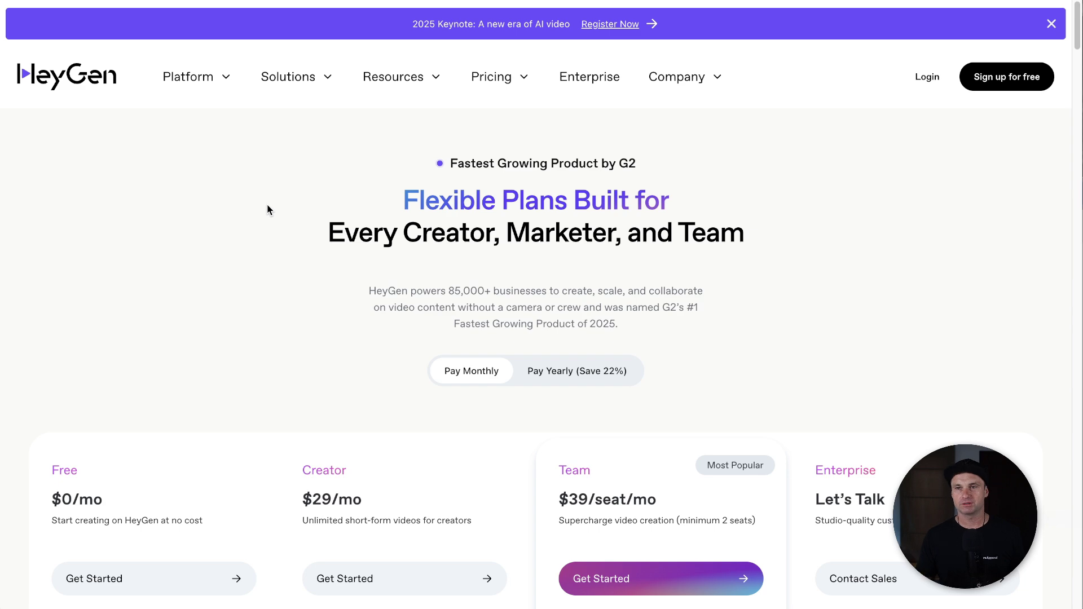
- Highlight HeyGen Creator plan features: $29/mo, Unlimited videos, Videos up to 30-mins, Custom Video Avatar
scroll(268, 226, "down", 5)
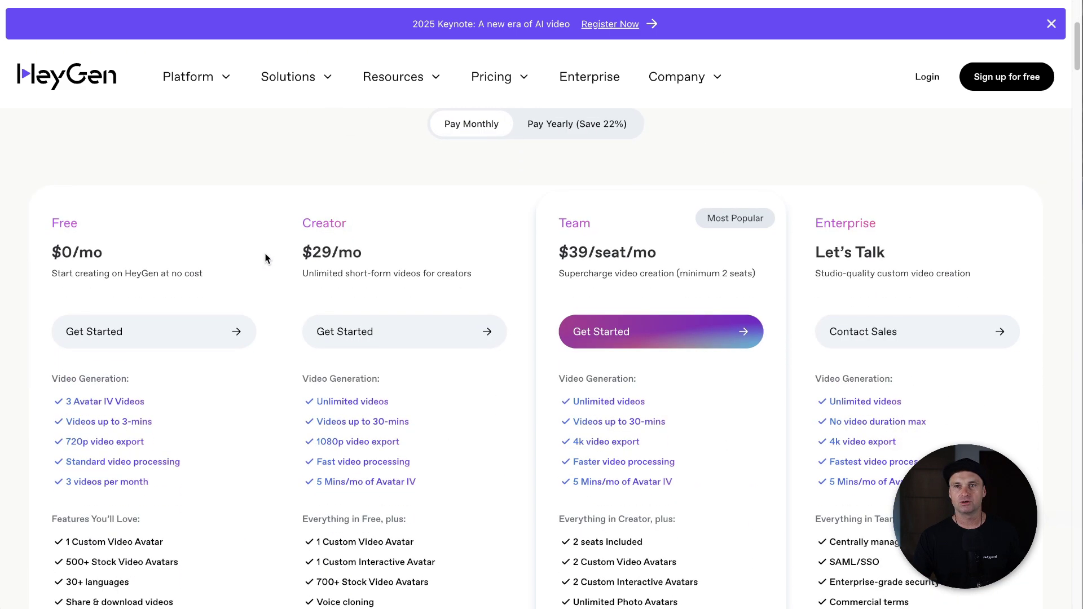
left_click_drag(237, 203, 319, 228)
left_click_drag(308, 363, 313, 395)
left_click(438, 405)
left_click(317, 468)
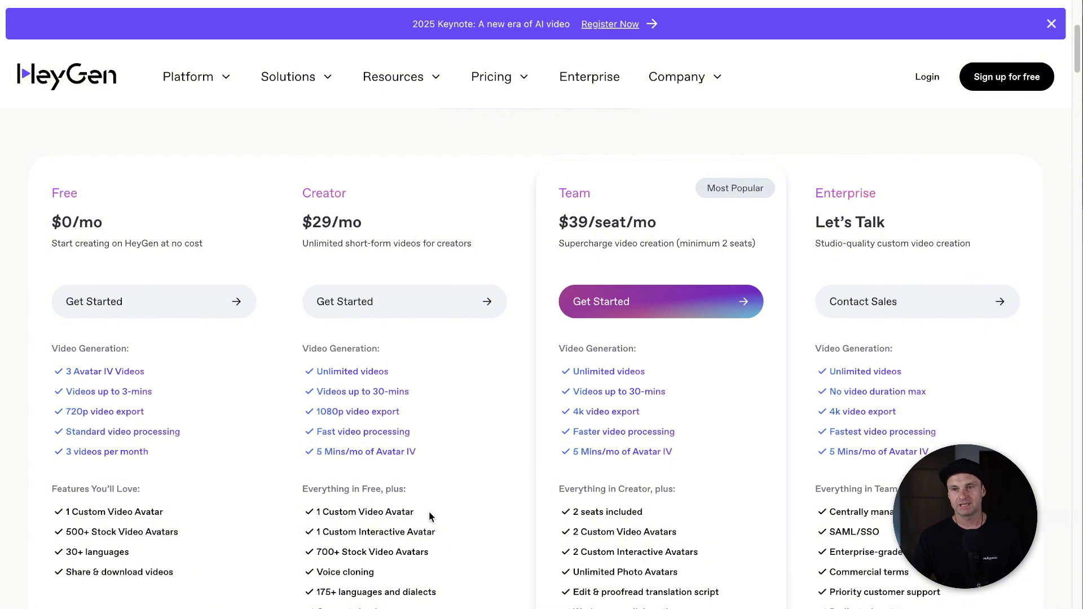
left_click_drag(428, 511, 319, 512)
left_click(442, 486)
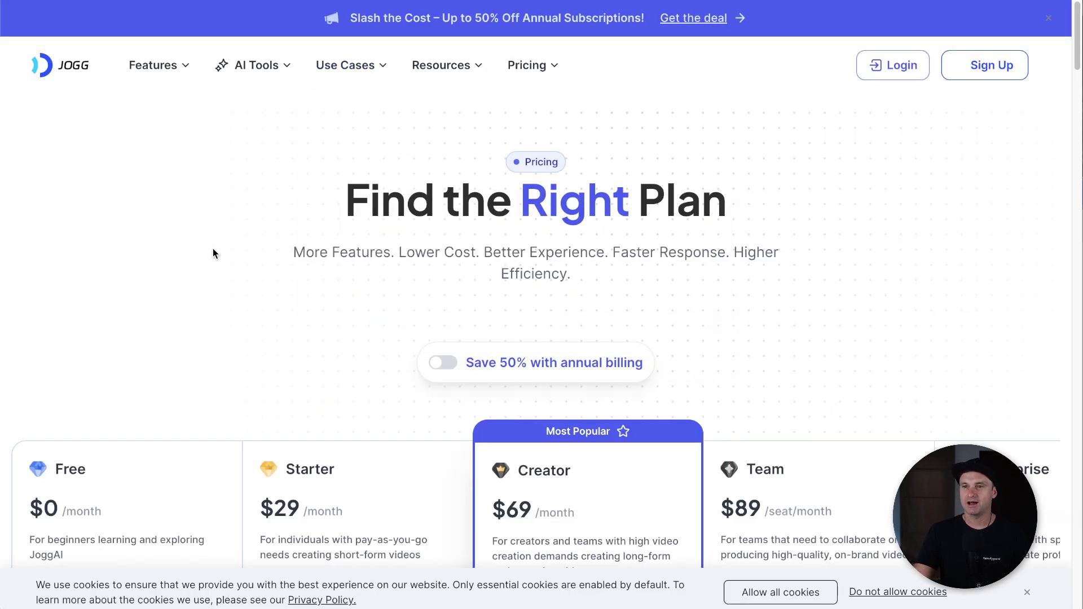
- Highlight JoggAI Creator features: $69/month, Unlimited Video Creation, Videos up to 15 min, 10 Custom Video Avatars
scroll(353, 235, "down", 3)
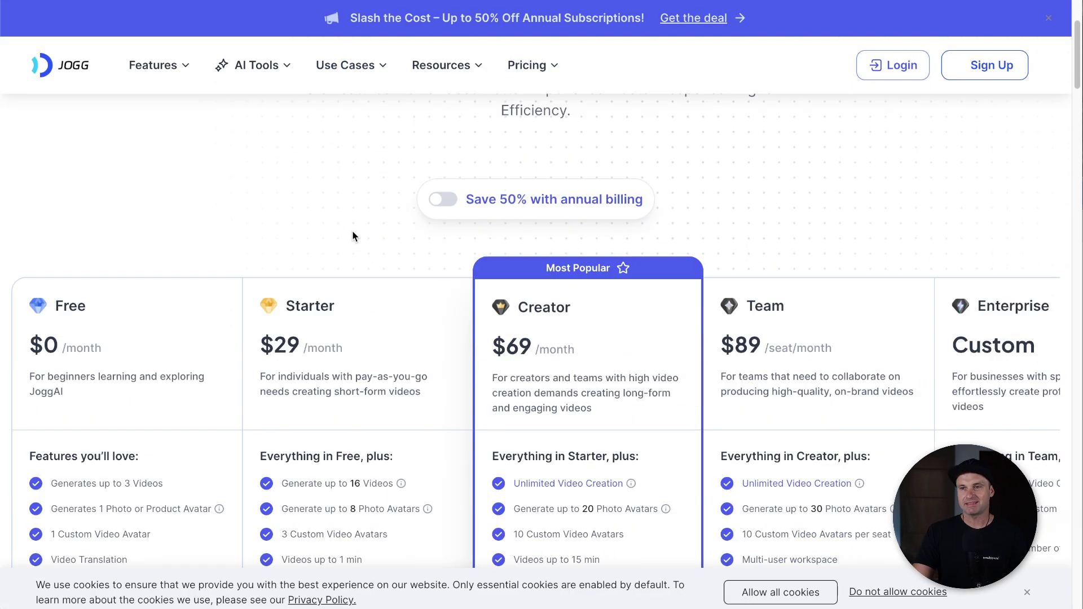
scroll(388, 230, "down", 3)
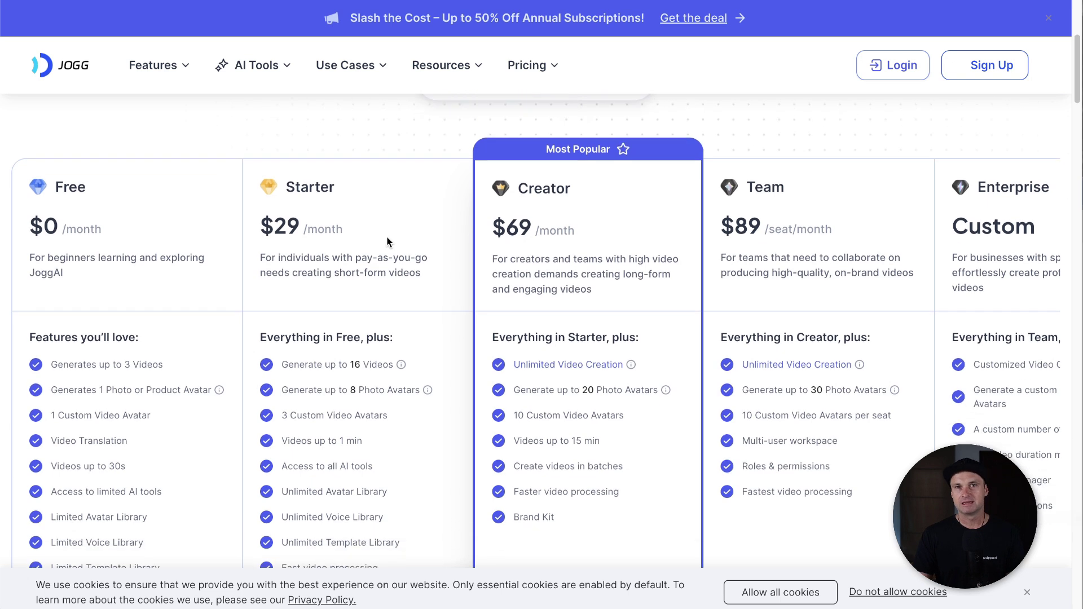
left_click_drag(602, 235, 489, 238)
left_click(489, 238)
left_click_drag(684, 371, 508, 367)
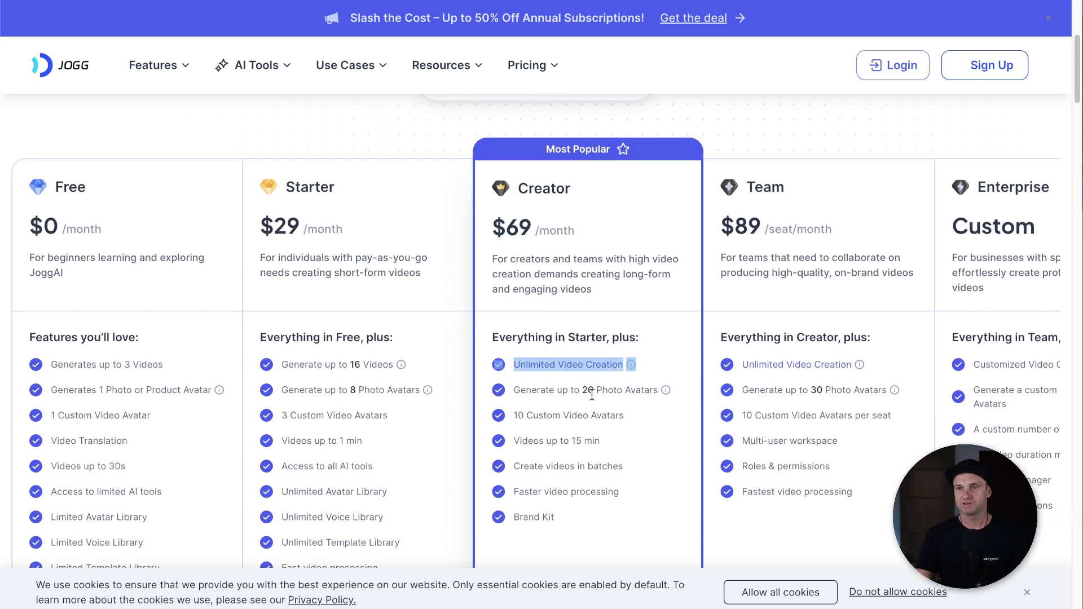
left_click_drag(633, 450, 511, 447)
left_click(617, 410)
left_click_drag(622, 417, 500, 422)
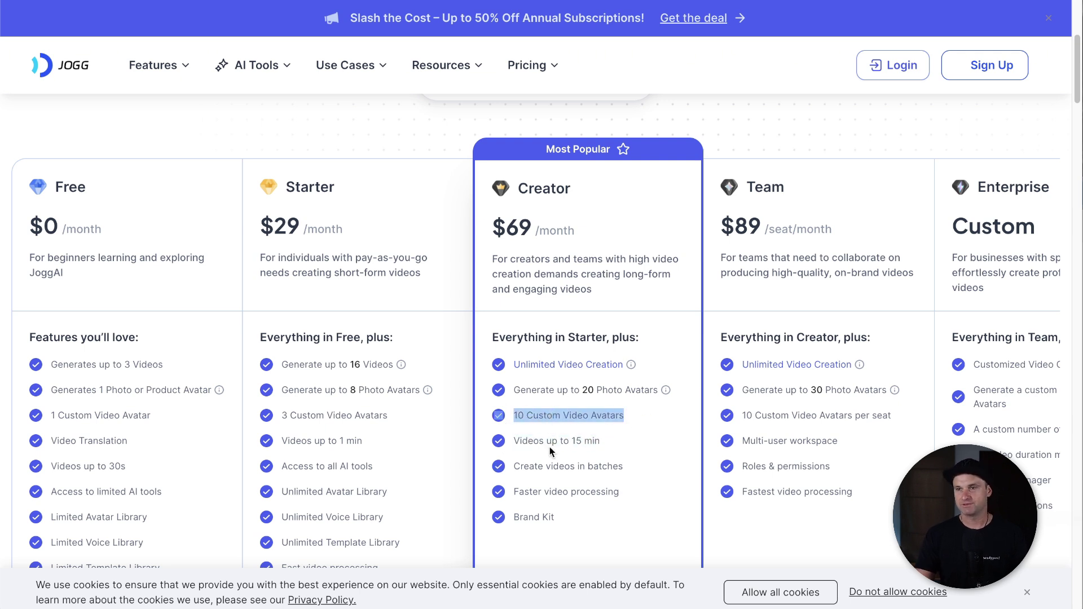
- Compare JoggAI's discounted annual prices, then return the plans to monthly billing
scroll(530, 462, "up", 4)
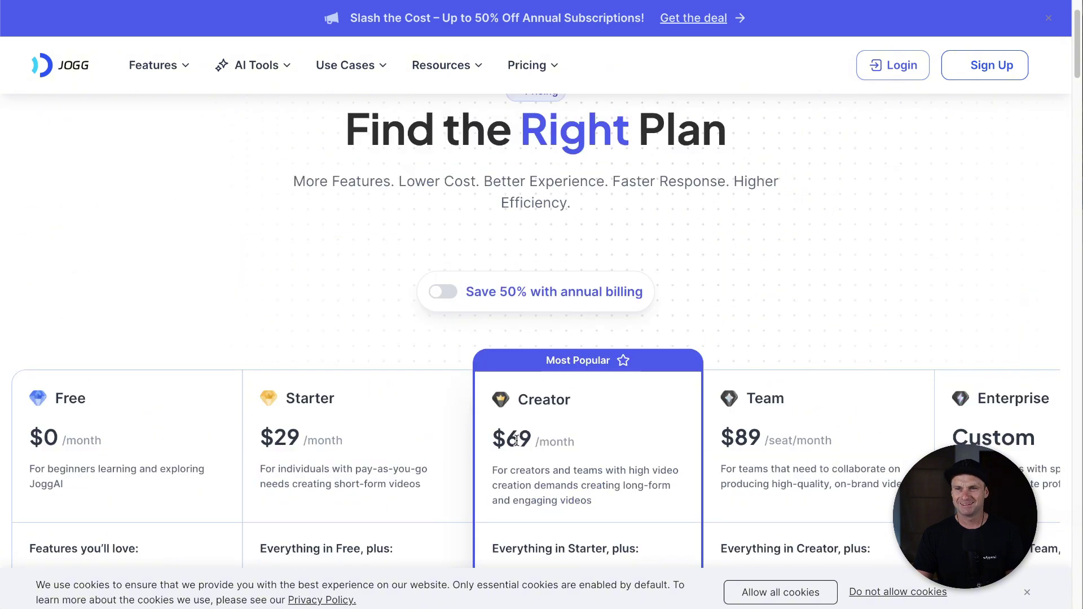
left_click(440, 293)
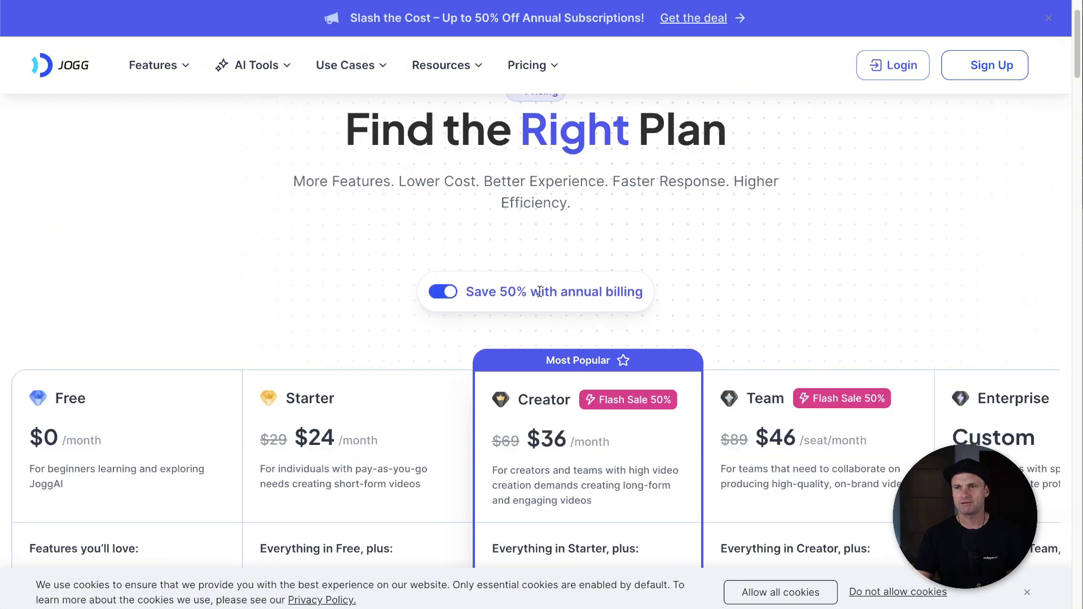
scroll(580, 355, "down", 1)
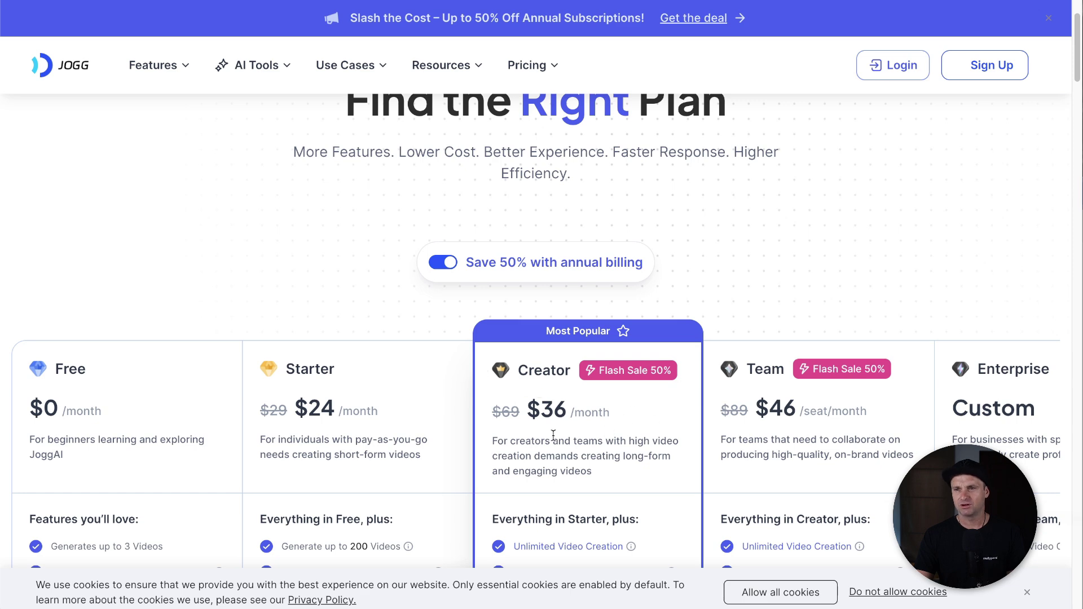
left_click_drag(627, 423, 492, 413)
left_click(556, 394)
scroll(564, 305, "down", 3)
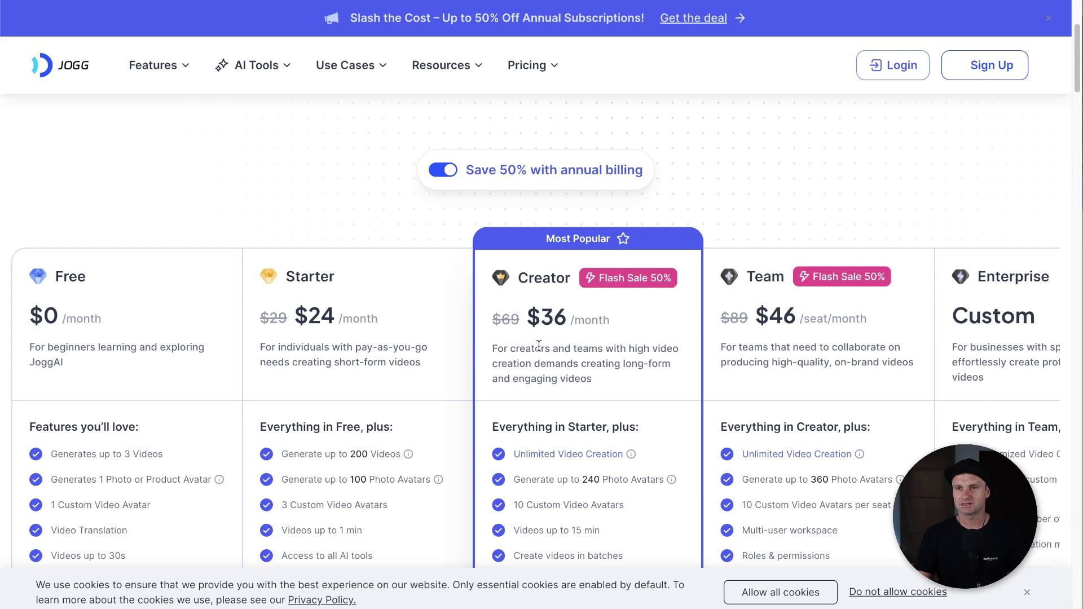
left_click(434, 165)
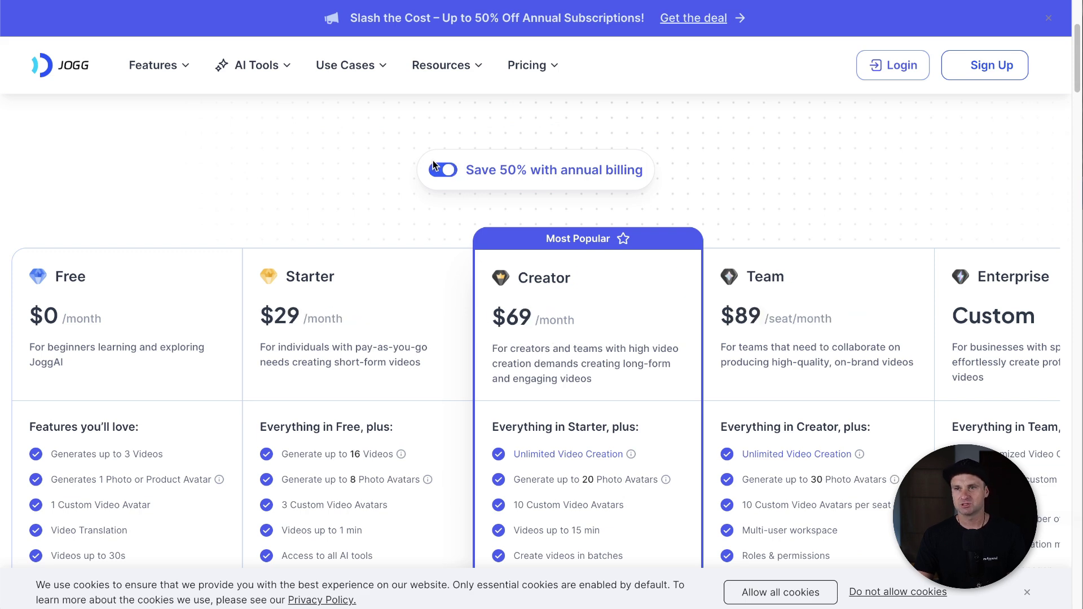
scroll(374, 186, "up", 3)
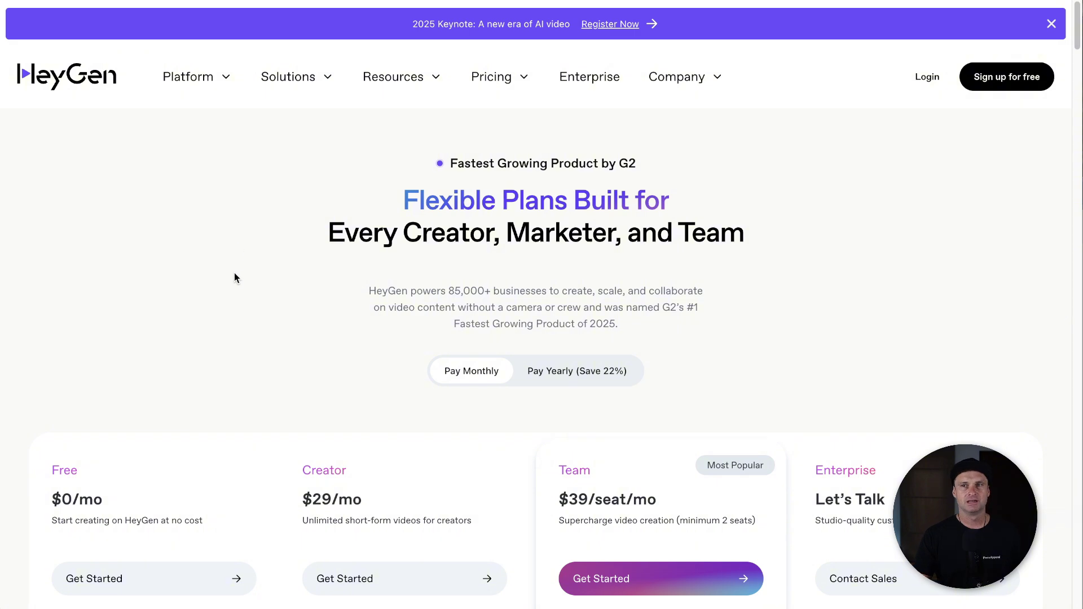
- Review HeyGen's avatar products in the Platform menu, then show JoggAI's Features list
mouse_move(230, 78)
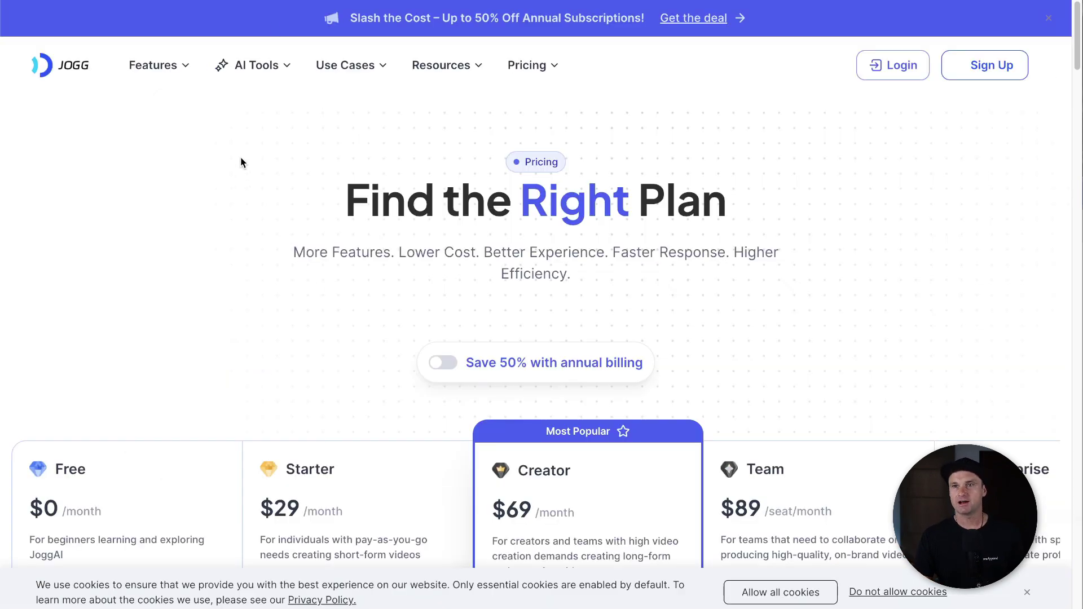
left_click(185, 66)
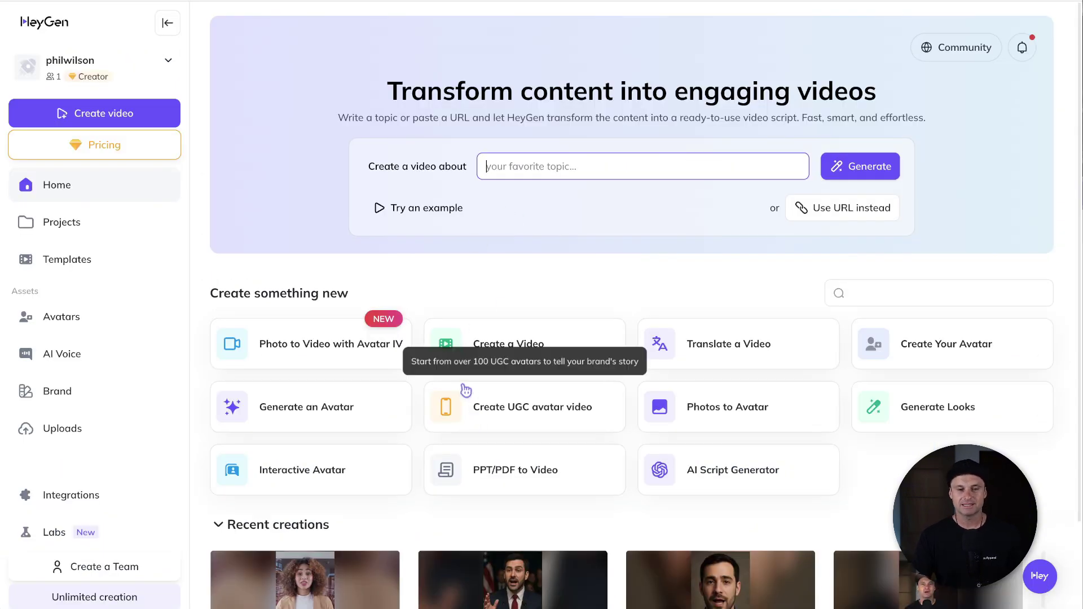
- Scroll past Recent creations on the HeyGen dashboard and open the Avatars library
scroll(442, 297, "down", 1)
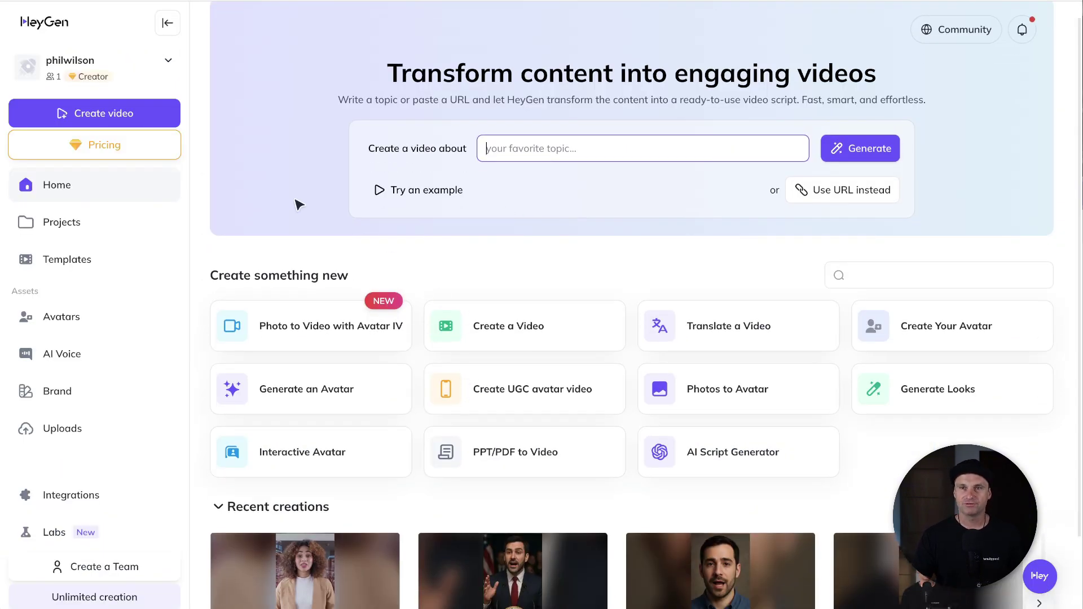
scroll(307, 187, "down", 2)
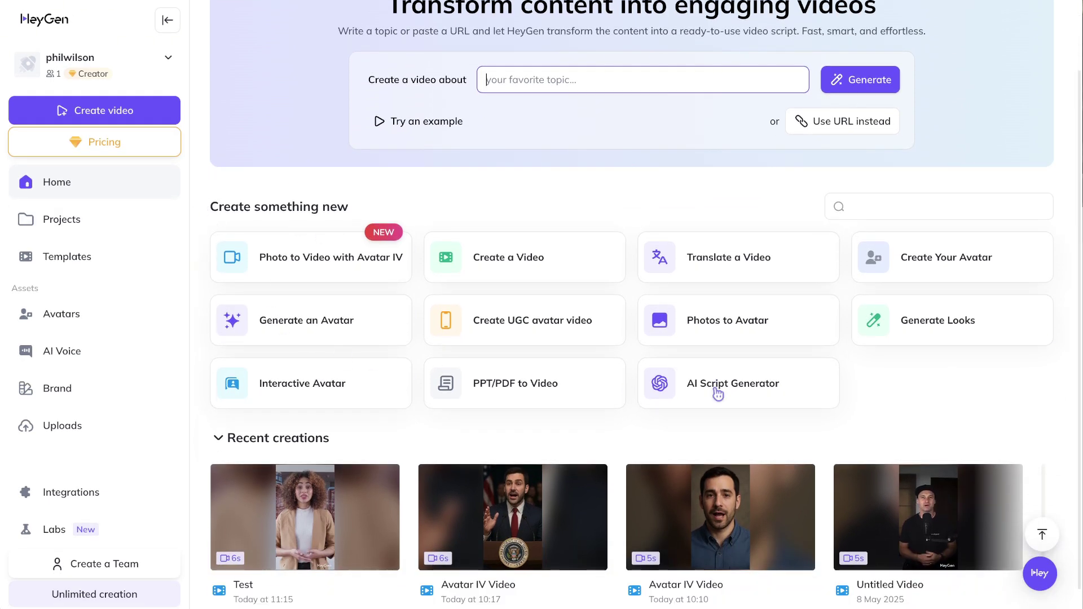
scroll(327, 385, "down", 1)
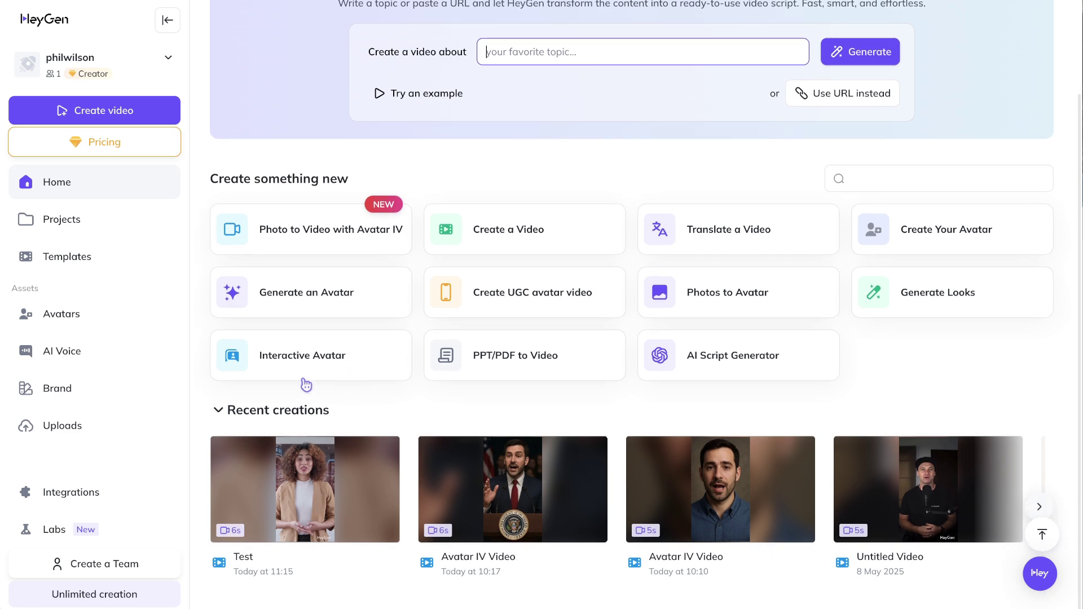
left_click(119, 322)
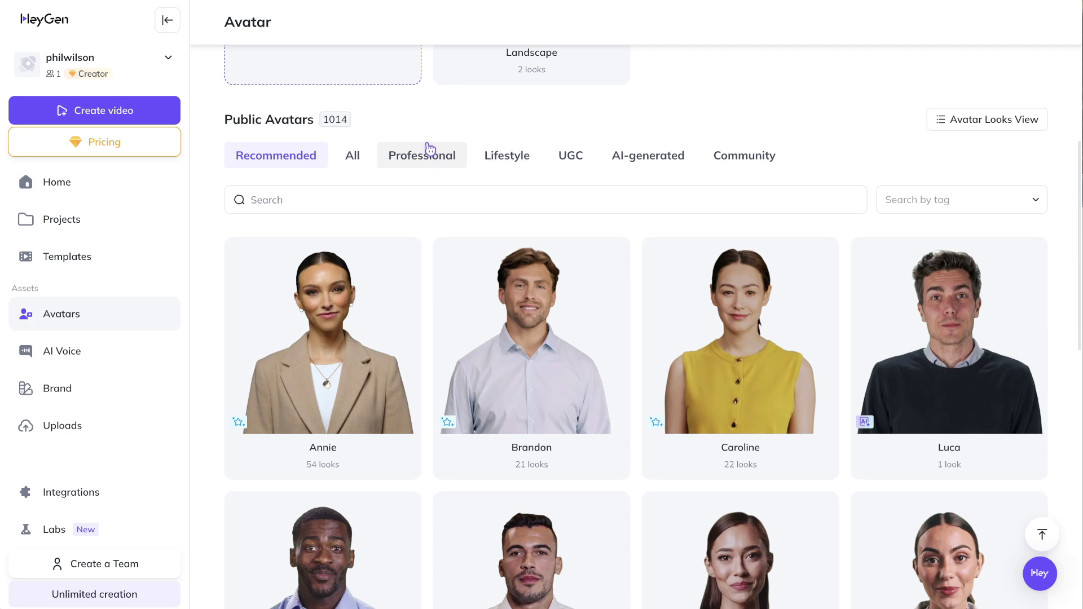
- Open Annie's avatar and browse her looks
mouse_move(299, 450)
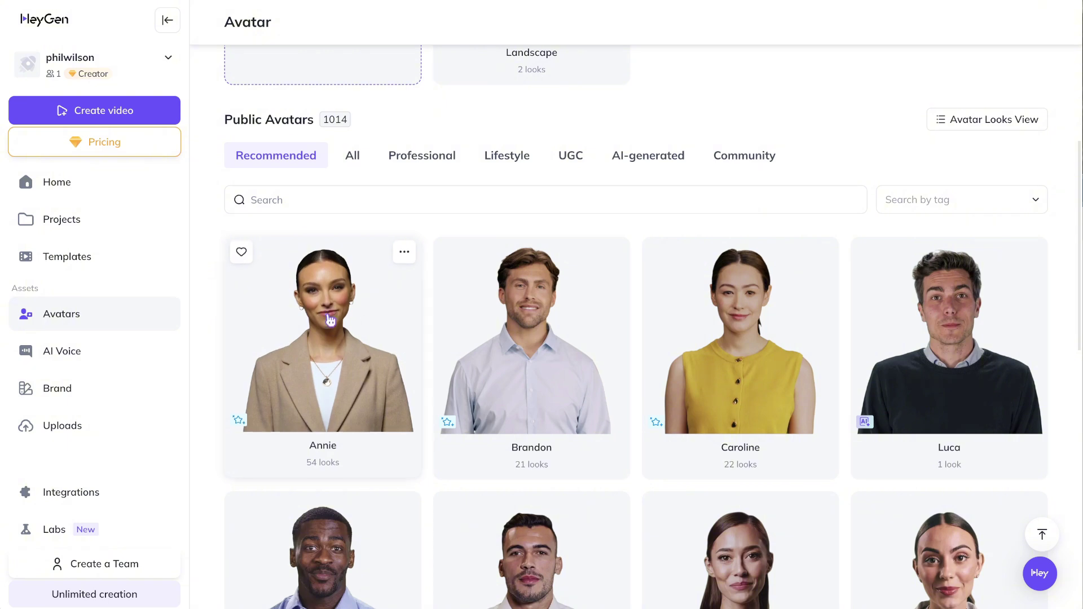
left_click(341, 369)
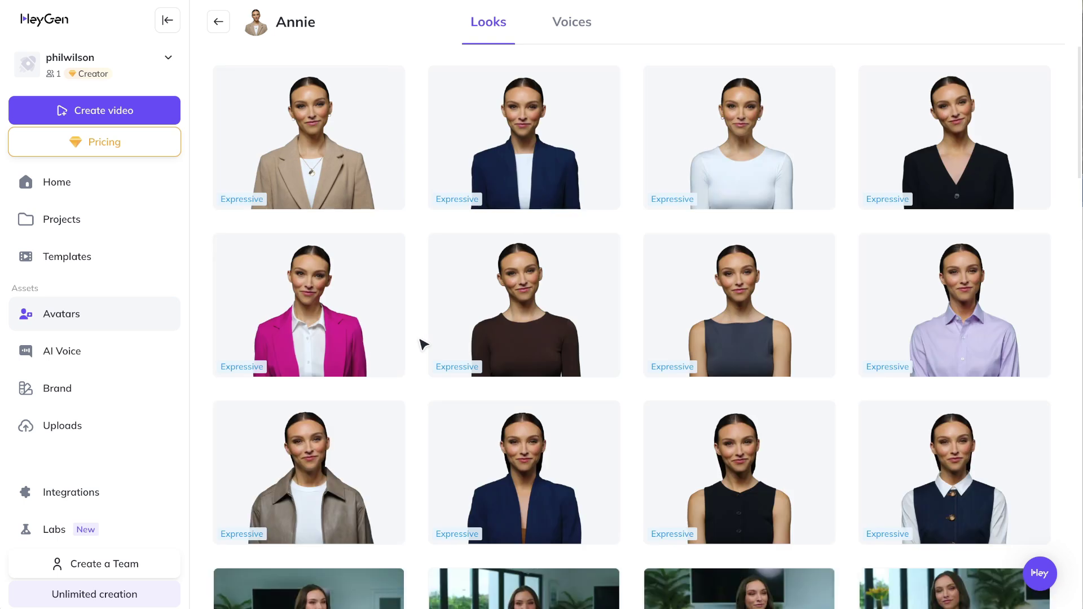
scroll(467, 361, "down", 8)
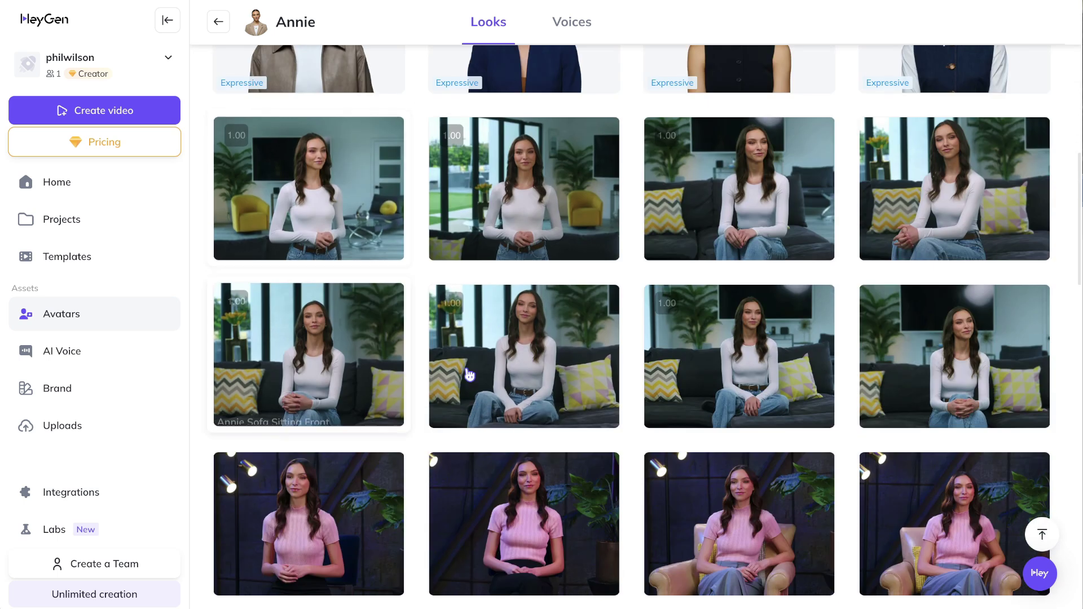
scroll(468, 373, "down", 20)
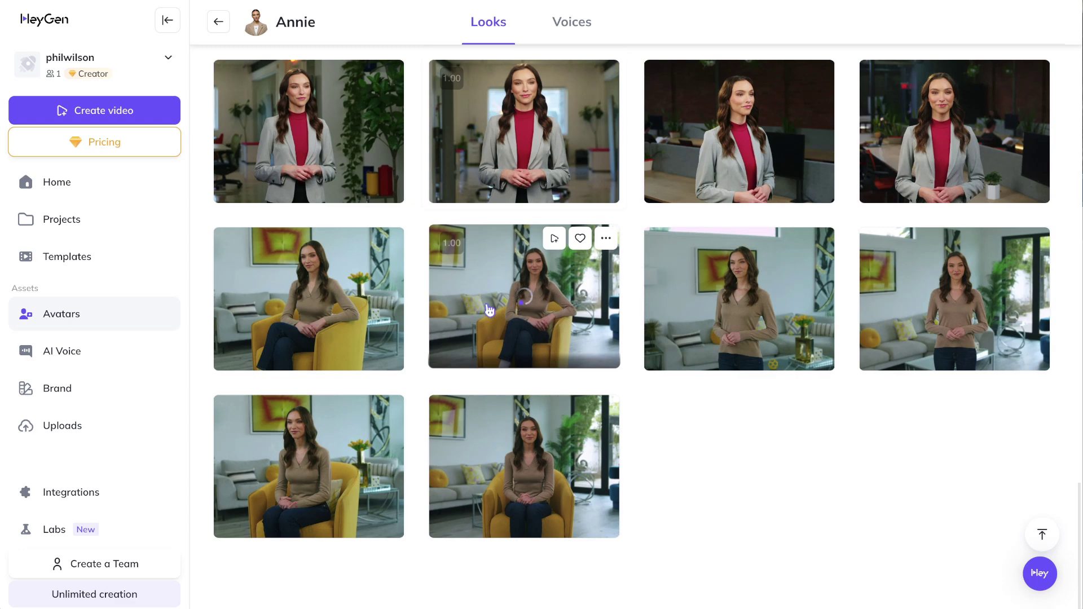
scroll(489, 310, "up", 20)
- Return to the Public Avatars library and browse avatars like Aiko, Gala, Georgia and Raul
left_click(219, 24)
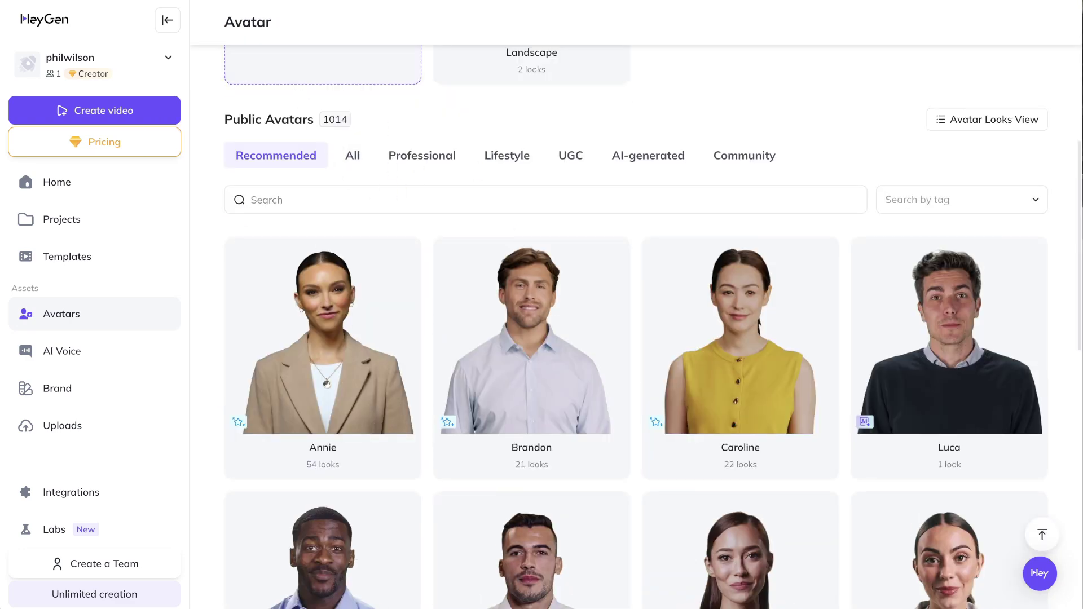
scroll(688, 509, "down", 12)
scroll(377, 307, "up", 12)
scroll(377, 306, "down", 12)
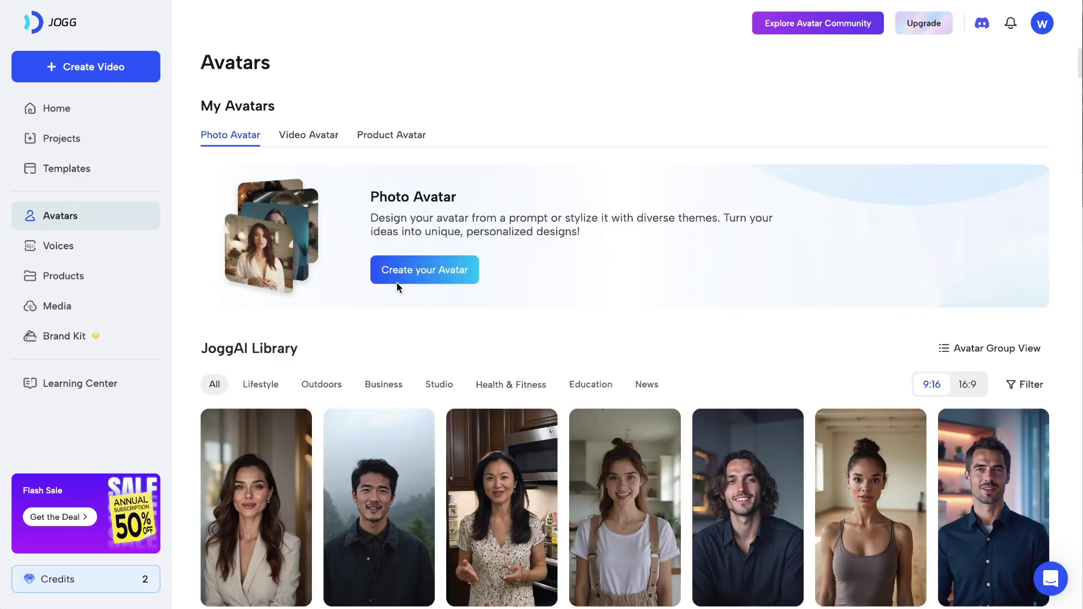
- Turn JoggAI's Avatar Group View on and back off to list individual looks
scroll(302, 398, "down", 3)
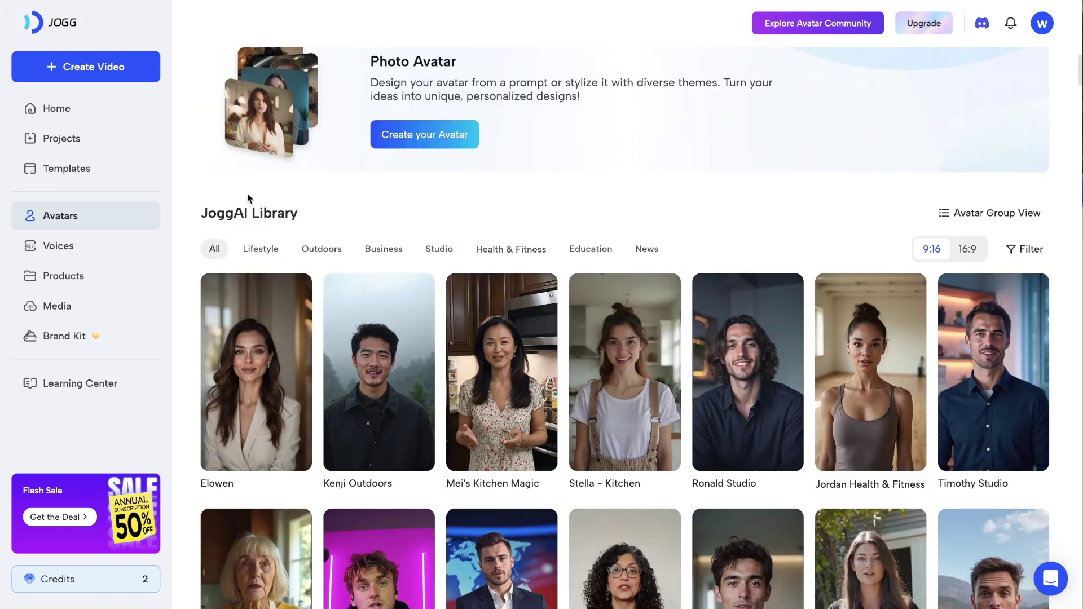
left_click(945, 213)
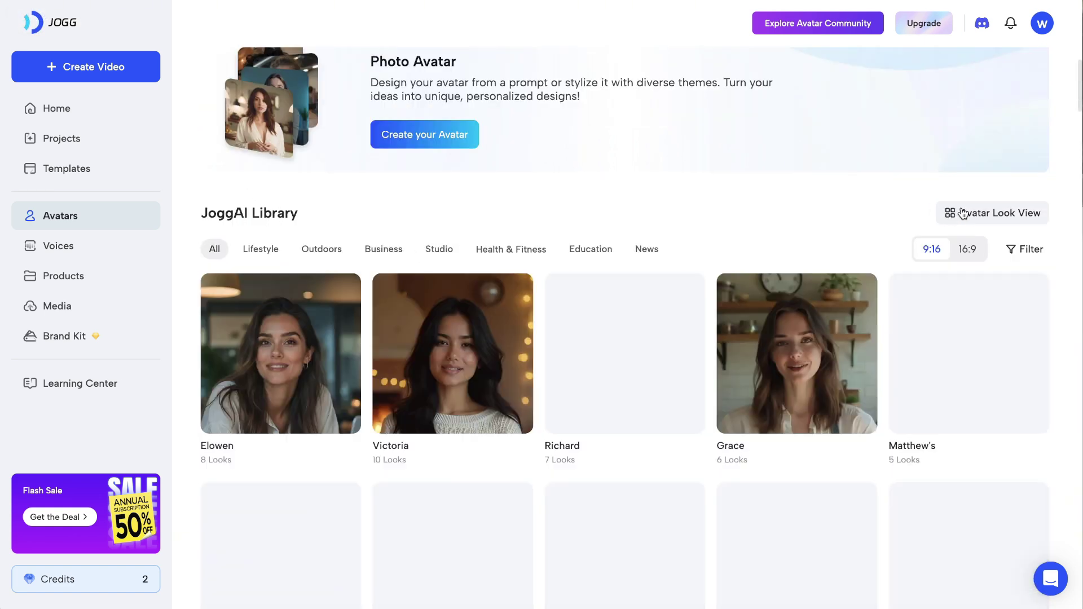
left_click(945, 213)
- Browse the JoggAI Library grid of looks such as Lucy's Sweet Escape and Chanju Choi
scroll(282, 235, "down", 1)
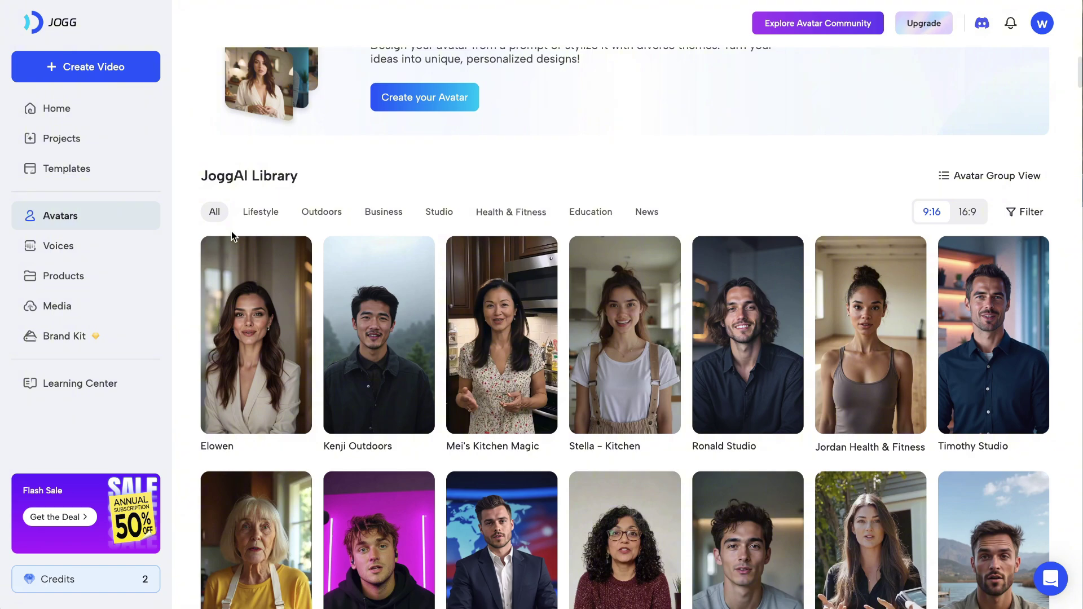
scroll(745, 406, "down", 8)
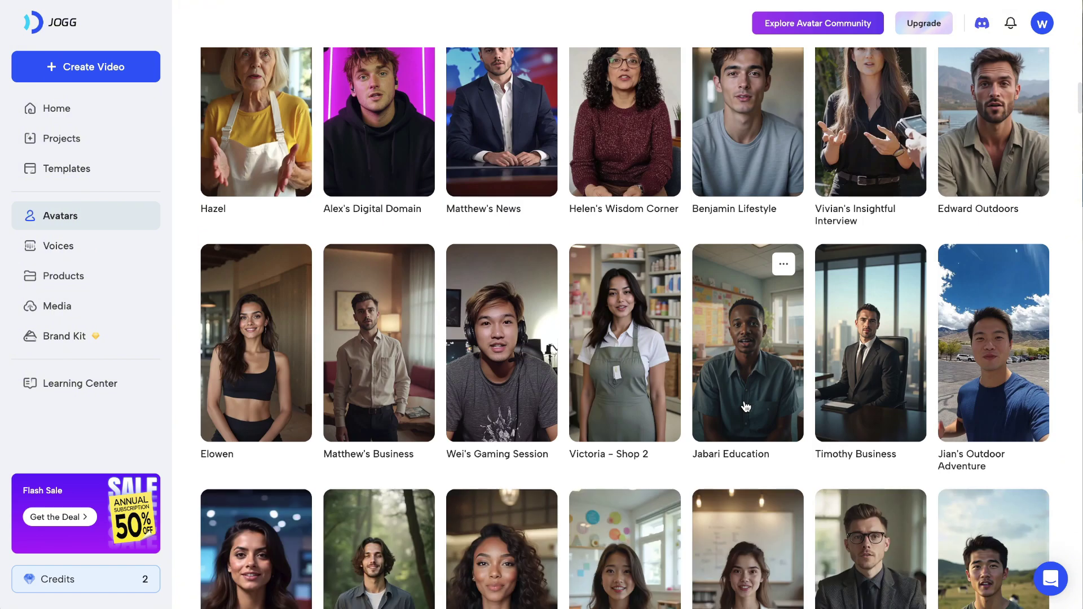
scroll(745, 406, "down", 15)
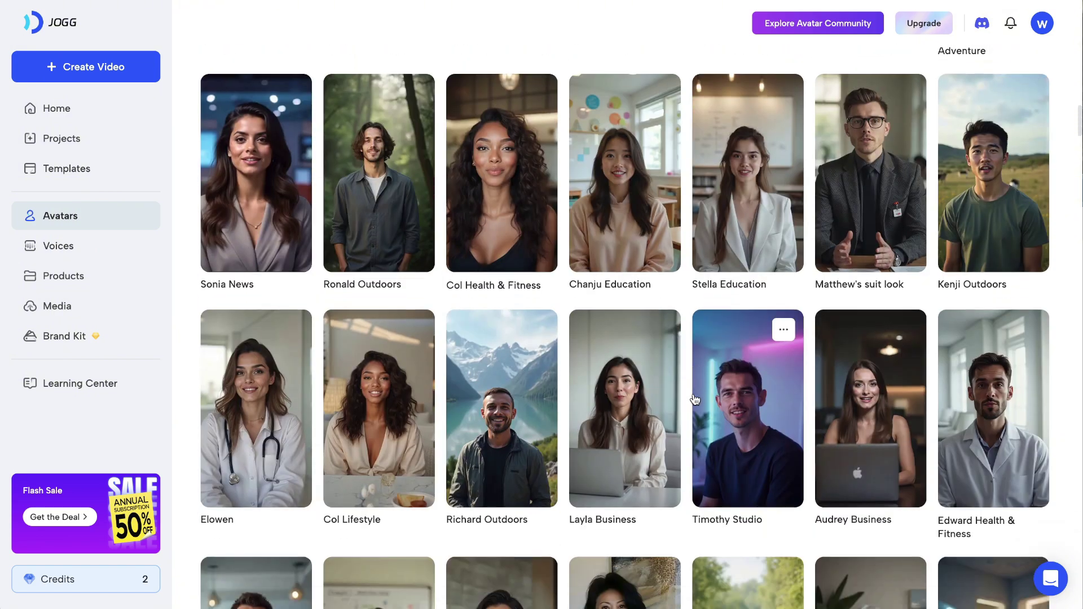
scroll(694, 397, "down", 12)
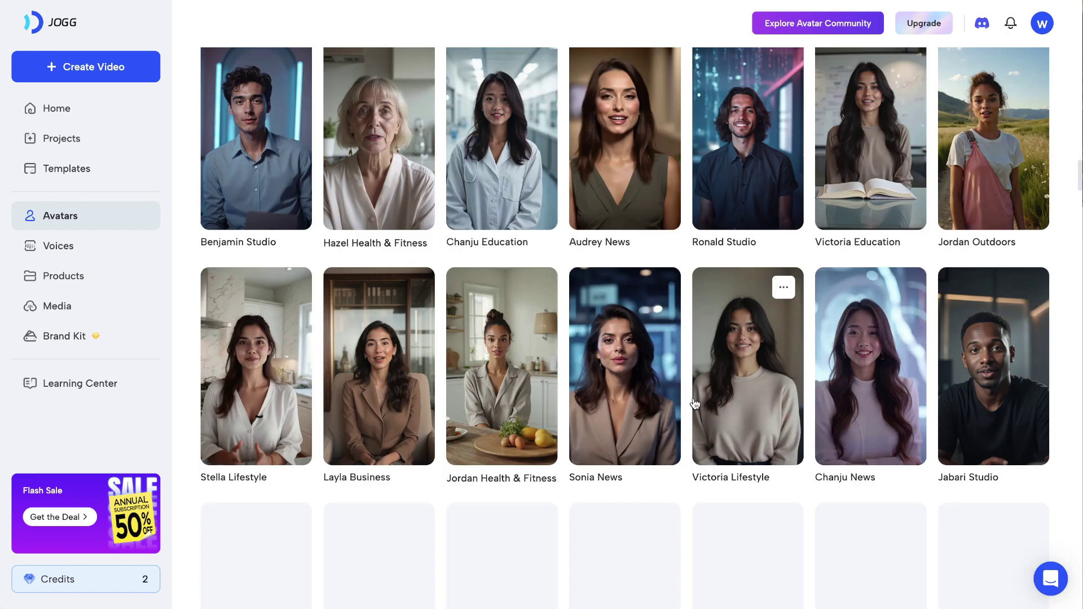
scroll(706, 395, "down", 13)
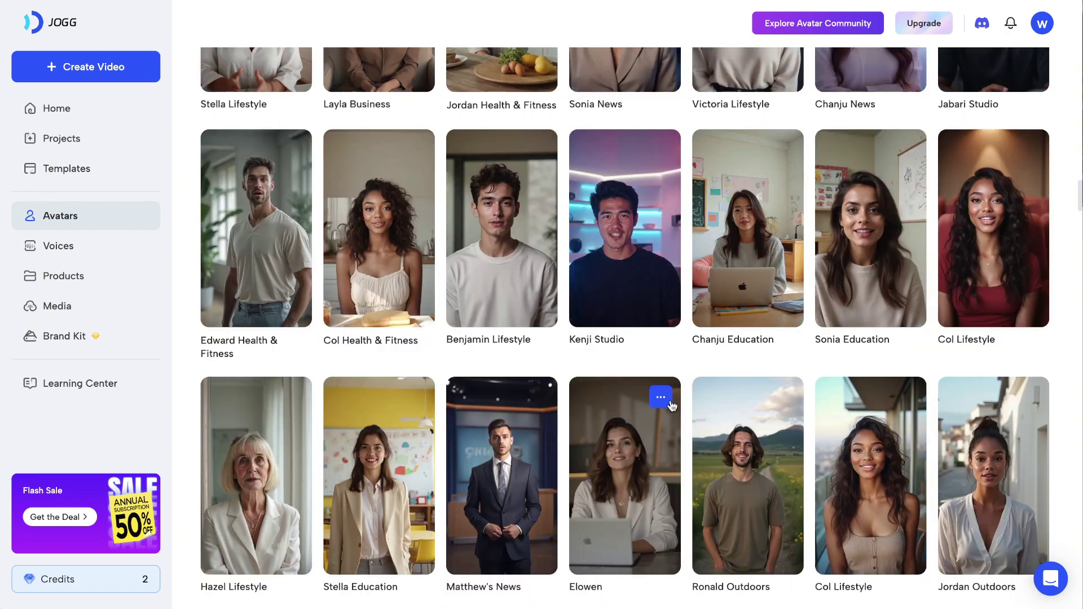
scroll(671, 397, "down", 20)
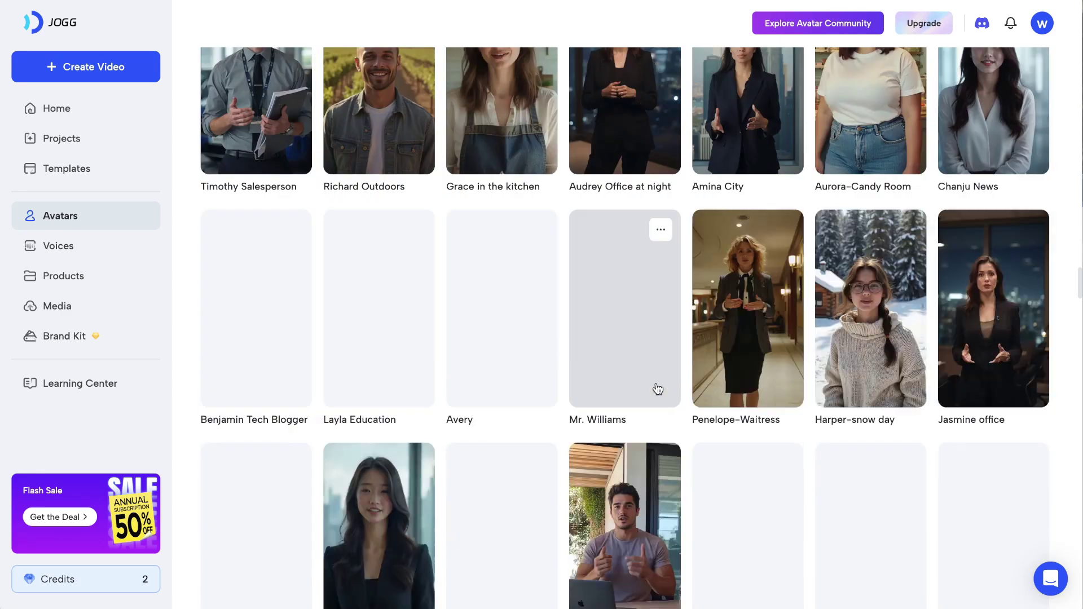
scroll(670, 388, "down", 20)
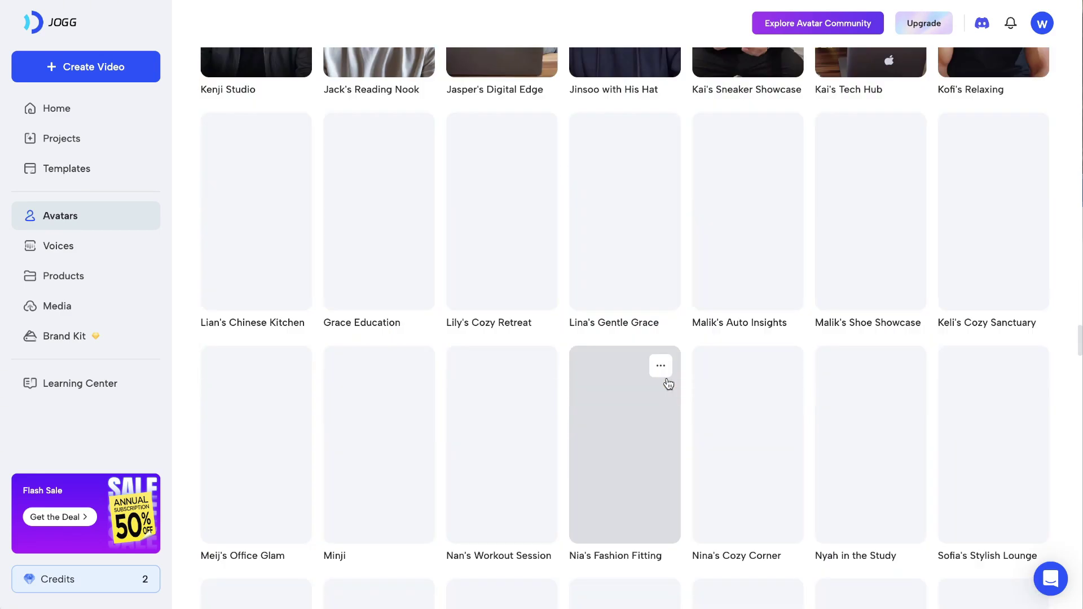
scroll(665, 381, "down", 20)
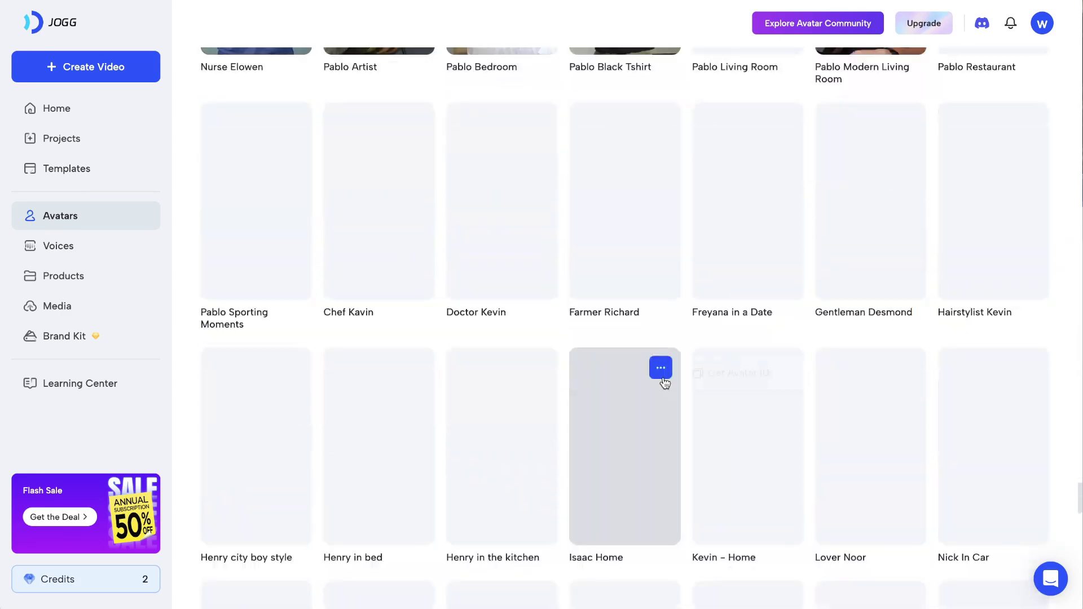
scroll(645, 375, "up", 15)
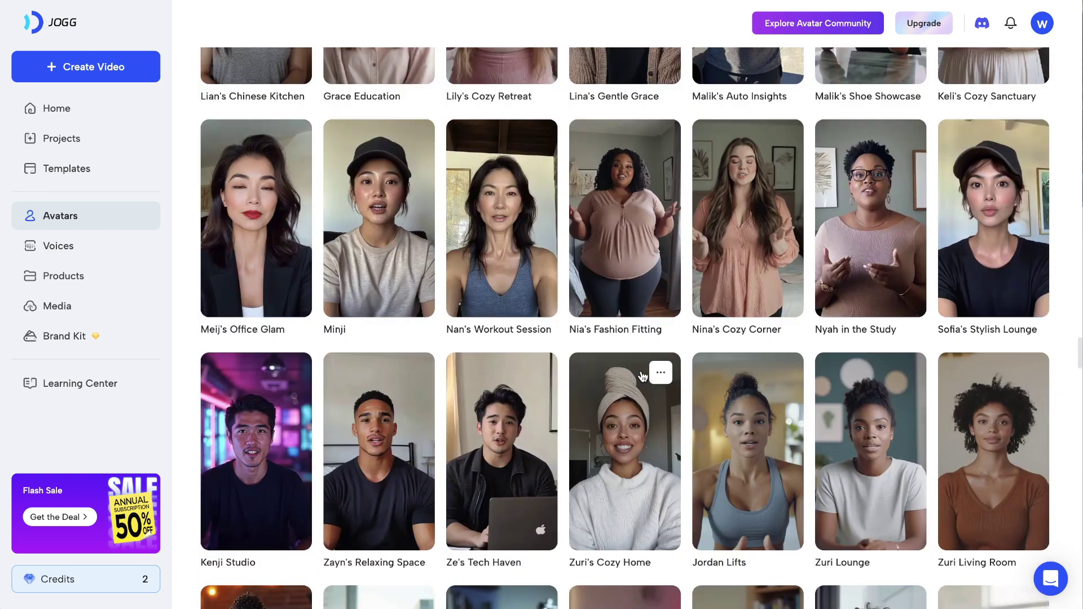
scroll(642, 373, "up", 10)
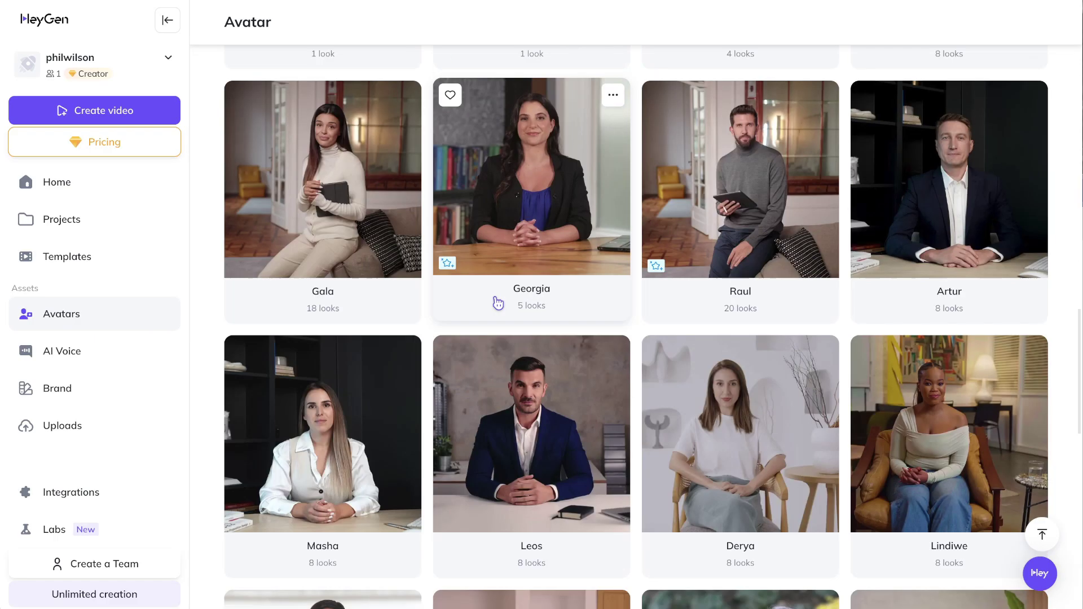
- Browse a little more of HeyGen's avatar grid, then go to the Home page
scroll(495, 302, "down", 5)
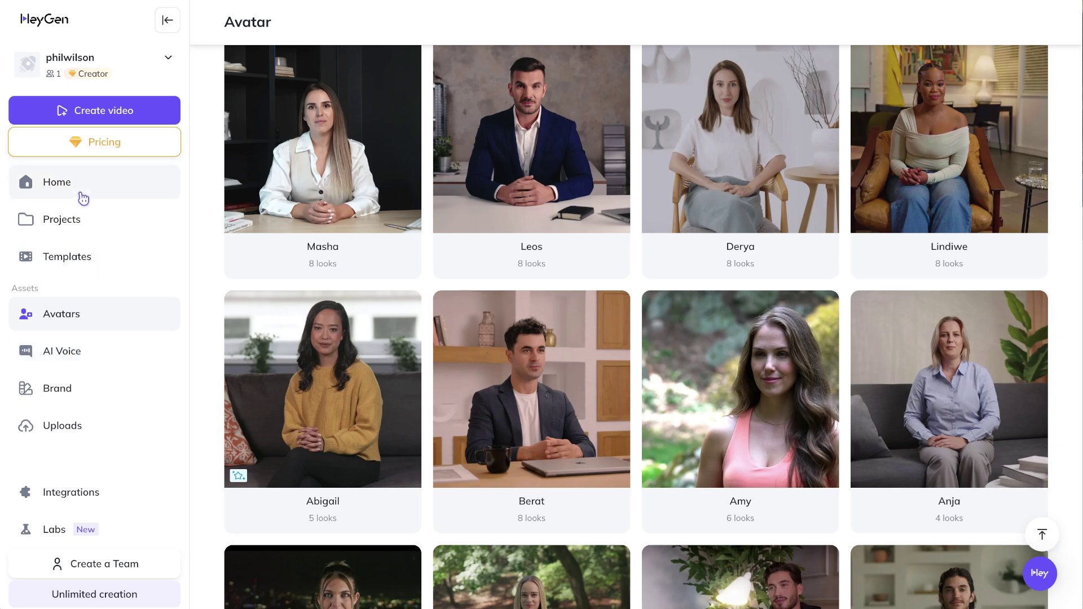
left_click(108, 184)
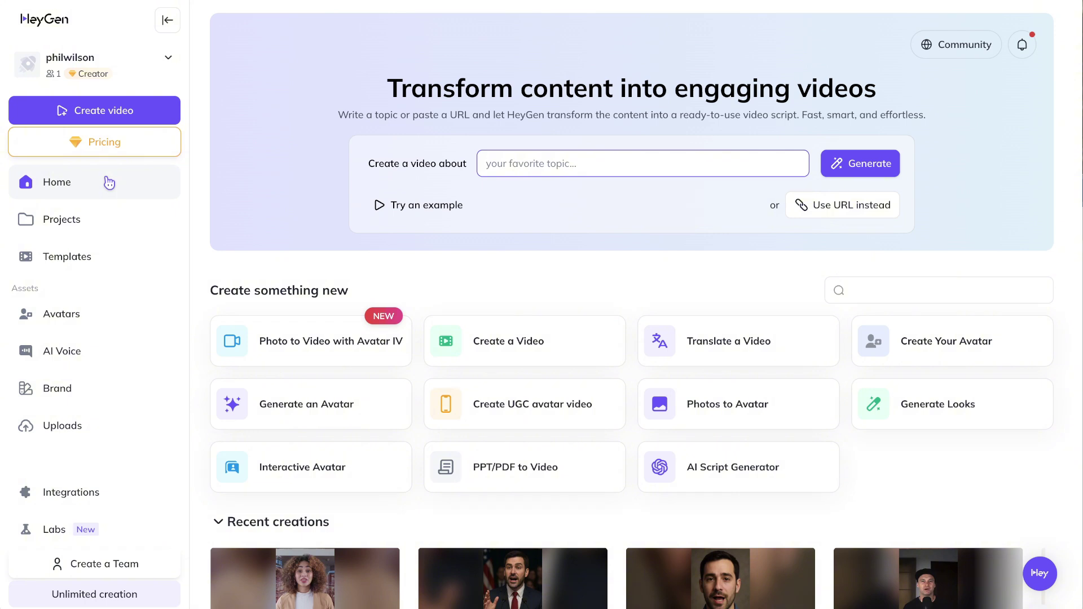
- Open the 'Test' video from HeyGen's Recent creations on its share page
scroll(387, 411, "down", 2)
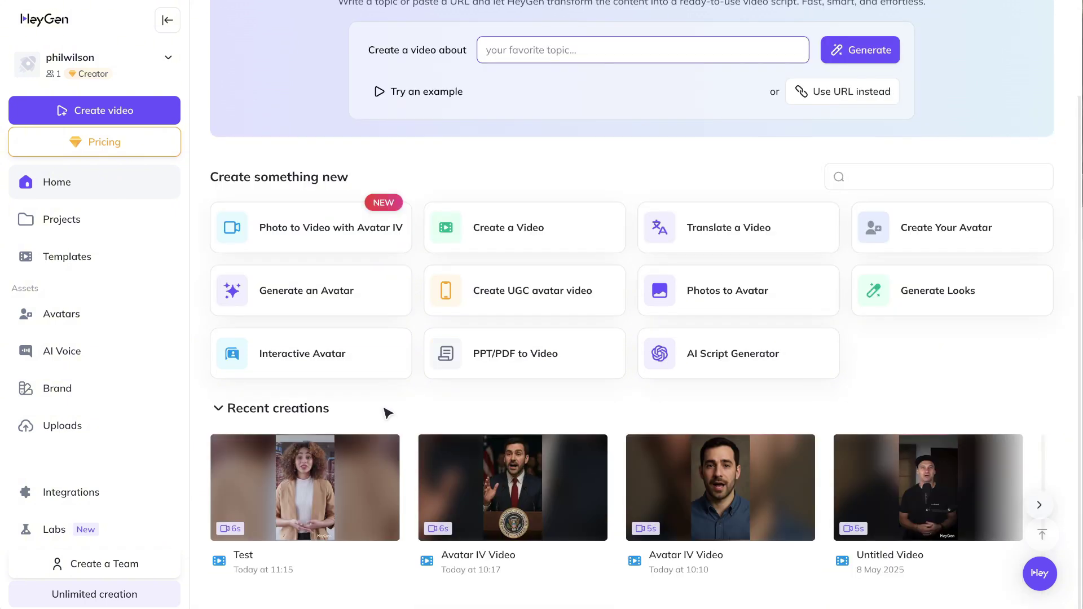
left_click(357, 504)
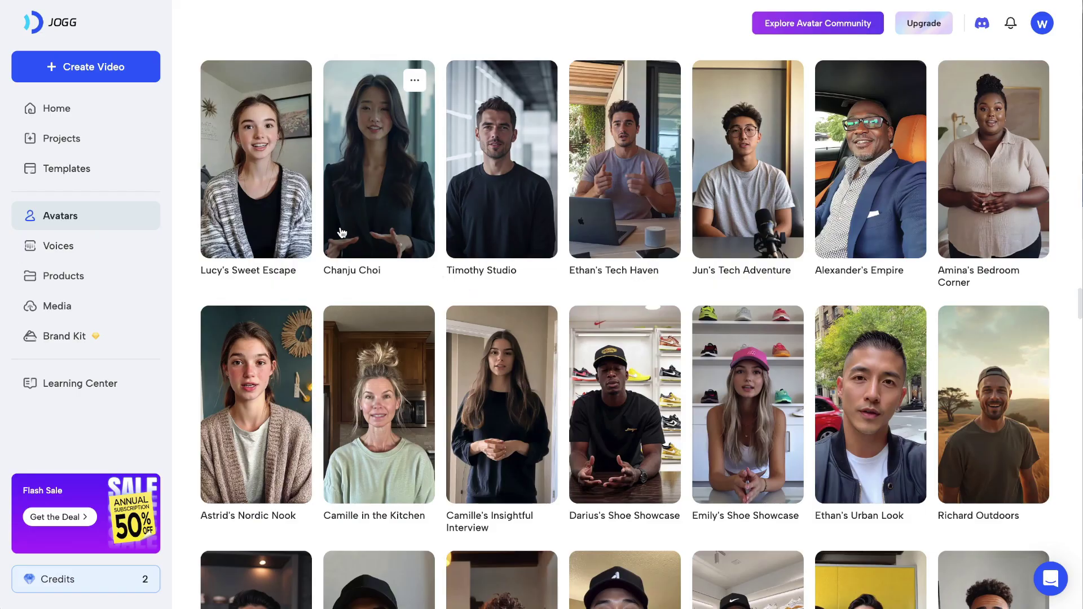
scroll(459, 285, "down", 10)
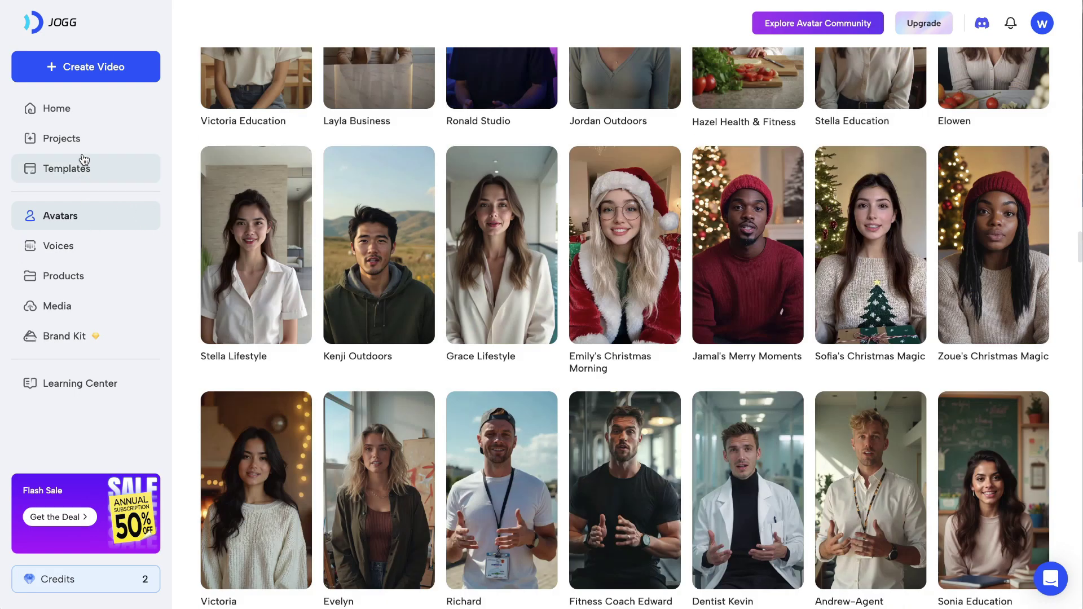
- Play the 'Stella - Kitchen 0514' video from JoggAI's Recent Creations on the home dashboard
left_click(86, 115)
scroll(311, 477, "down", 5)
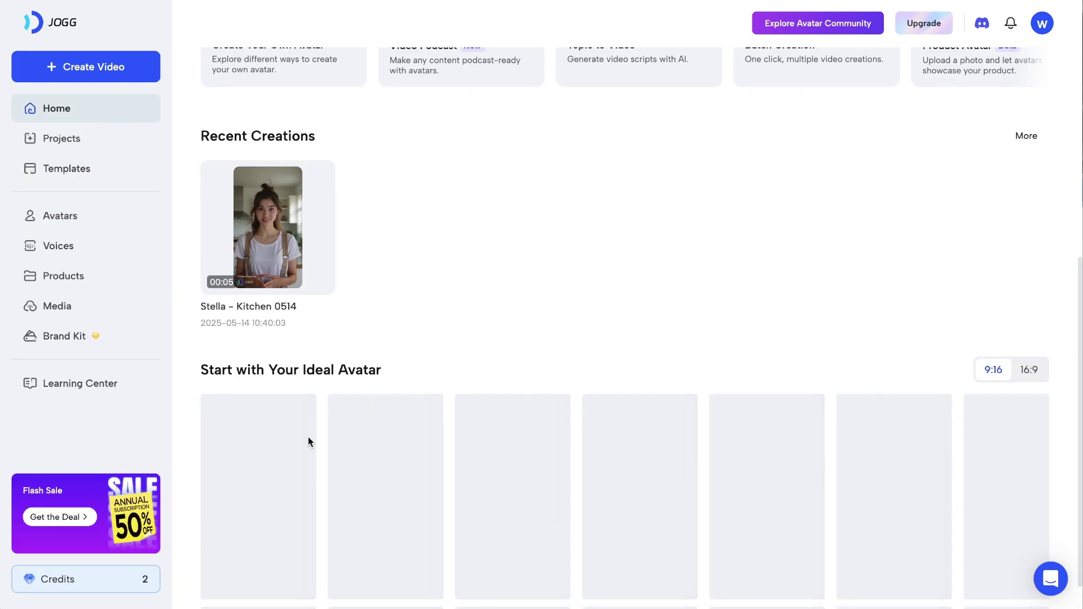
left_click(263, 217)
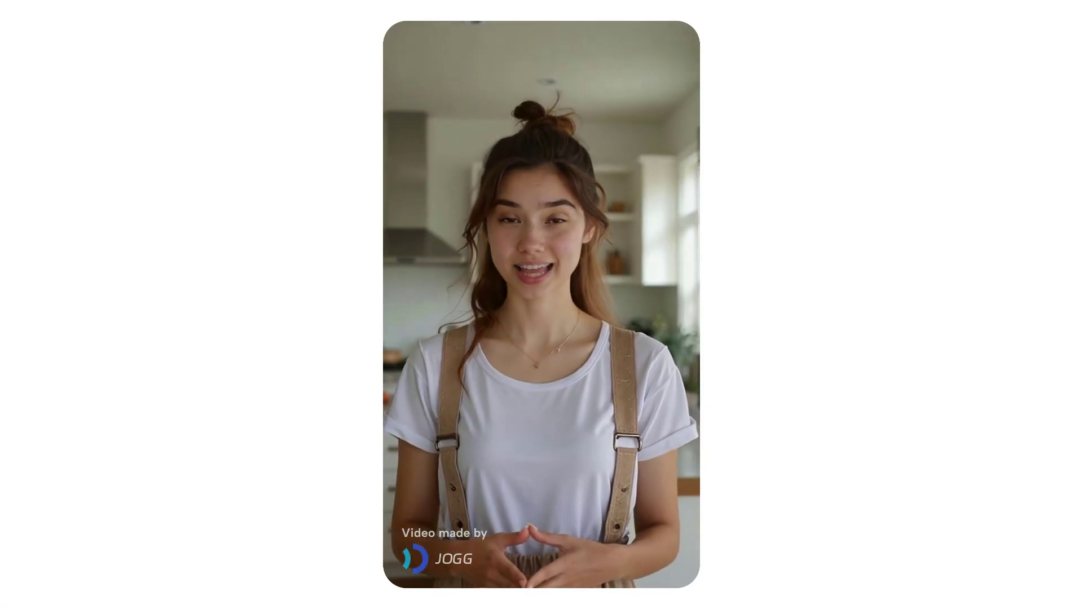